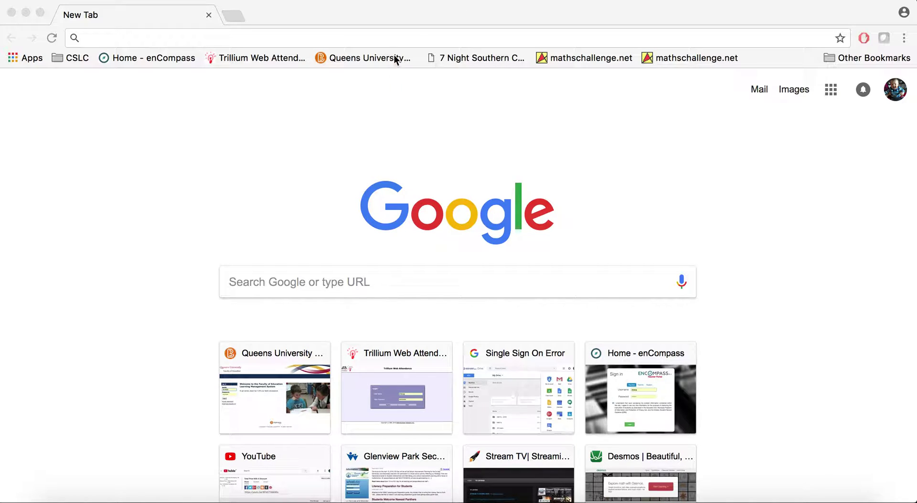
# - Bring Chrome into focus and briefly check the Google account details
pyautogui.click(347, 41)
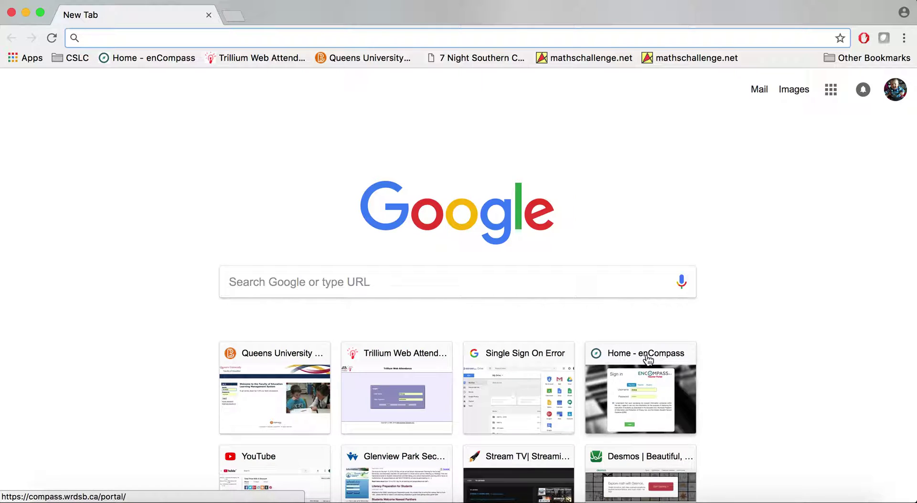
pyautogui.click(900, 98)
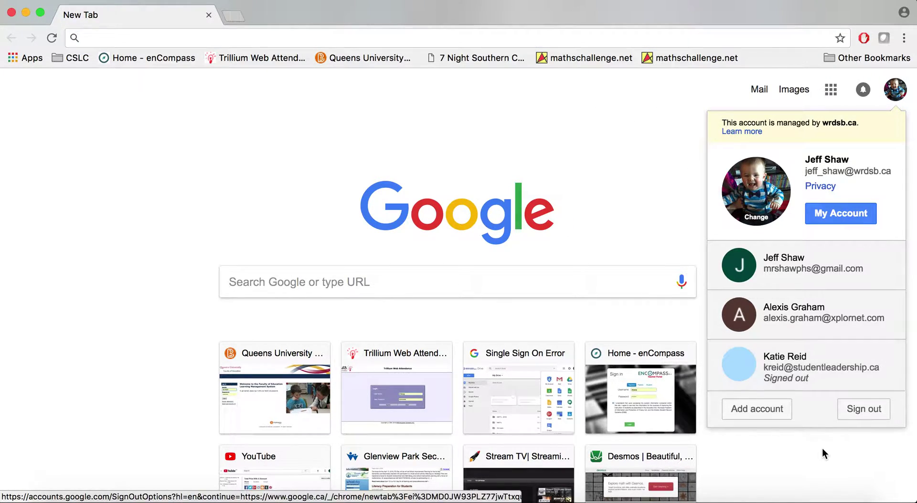
pyautogui.click(635, 170)
# - Enter 'go' in the address bar to reach the school account's Google Drive and its apps list
pyautogui.click(409, 37)
pyautogui.write('google.com/drive/u/0/my-drive')
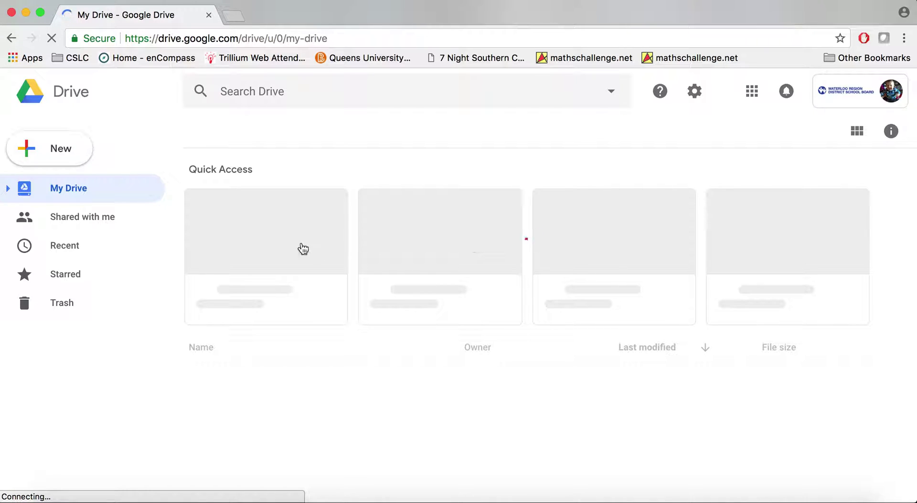
pyautogui.click(753, 95)
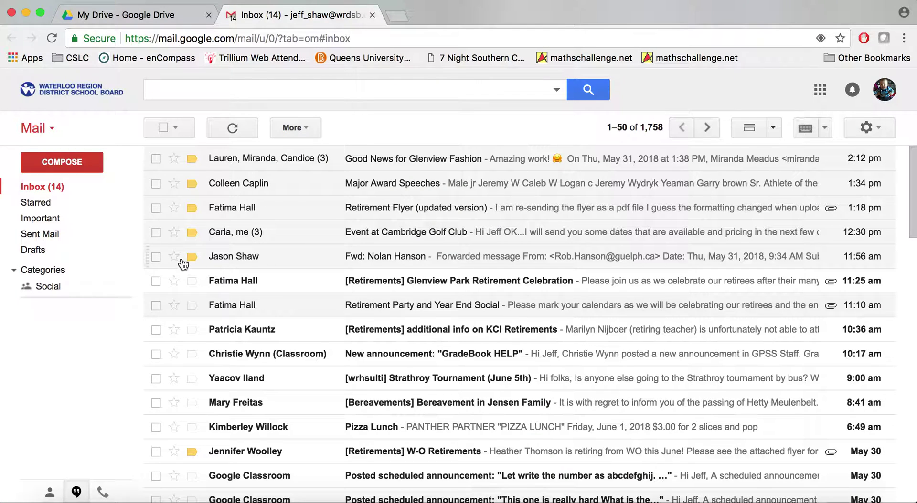
# - Start a new blank message from the Gmail inbox
pyautogui.click(79, 163)
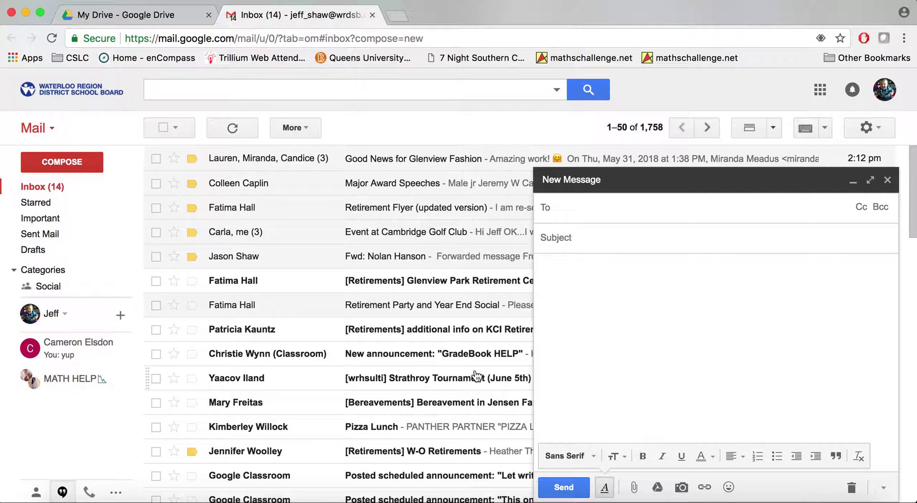
# - Address the new message to a suggested contact, then close it to keep it as a draft
pyautogui.write('ayle')
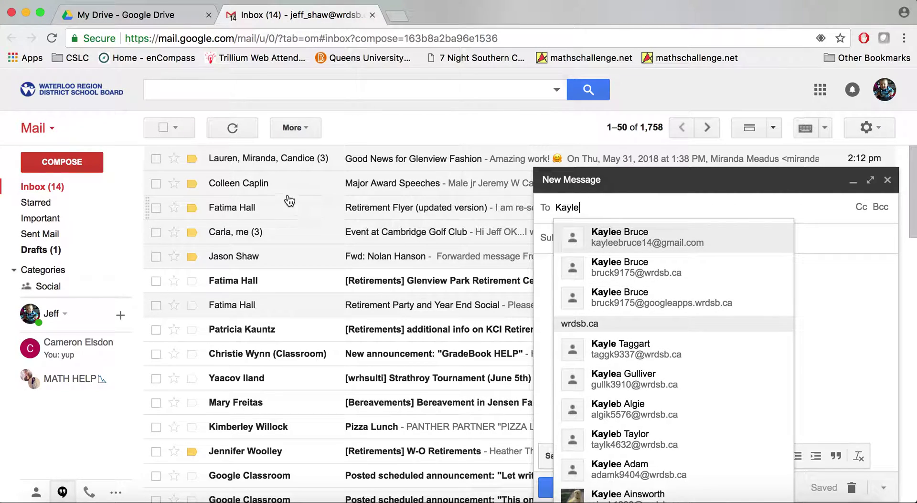
pyautogui.click(401, 121)
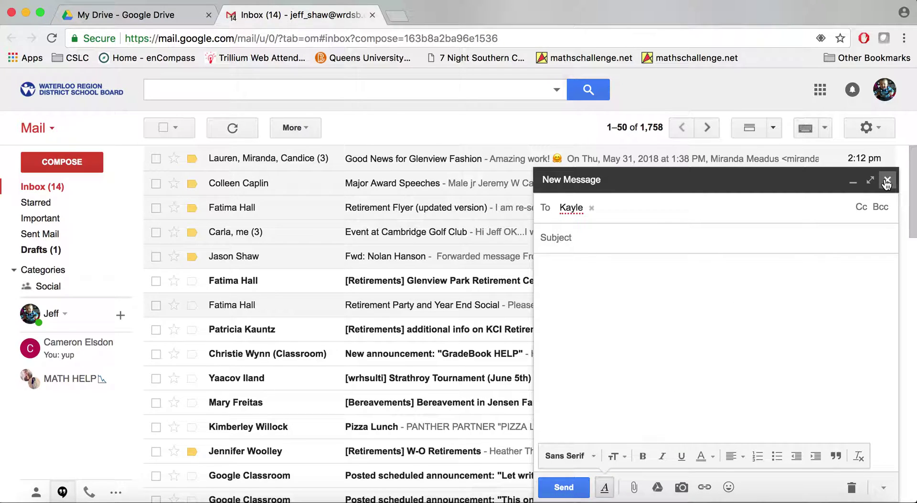
pyautogui.click(888, 182)
pyautogui.moveTo(78, 243)
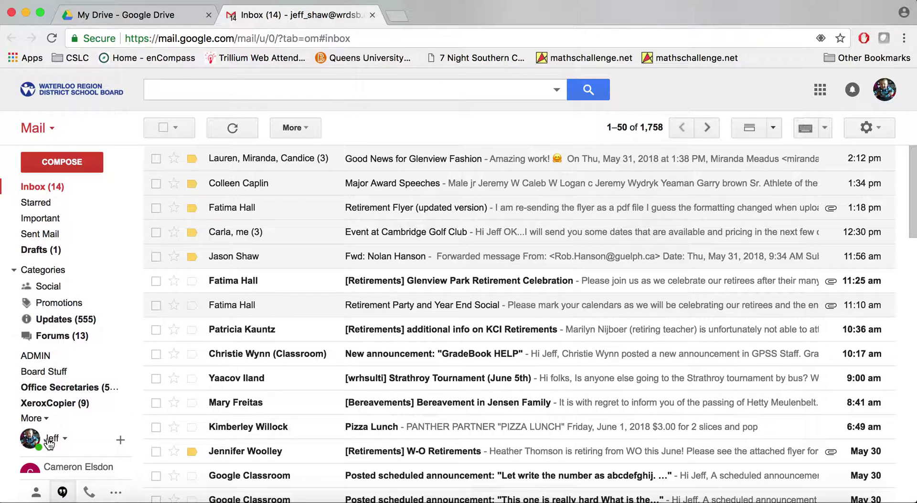
# - Look over the inbox's More actions menu
pyautogui.moveTo(87, 409)
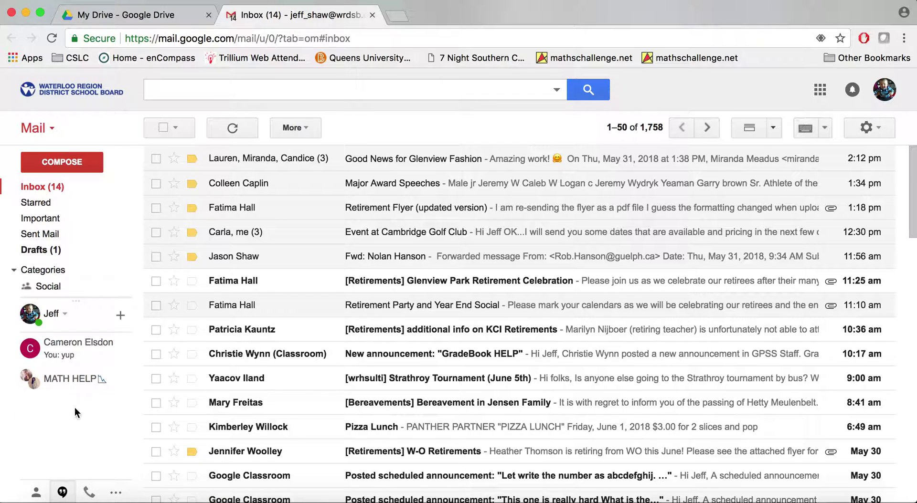
pyautogui.moveTo(69, 345)
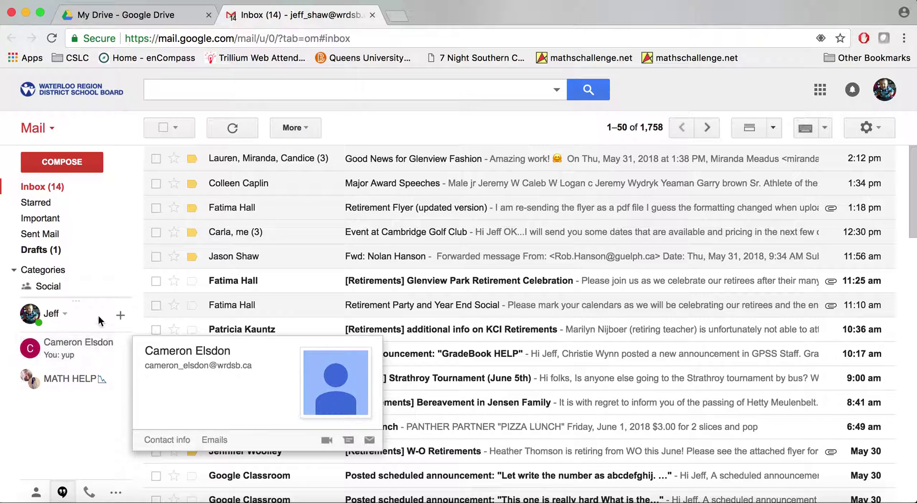
pyautogui.moveTo(47, 291)
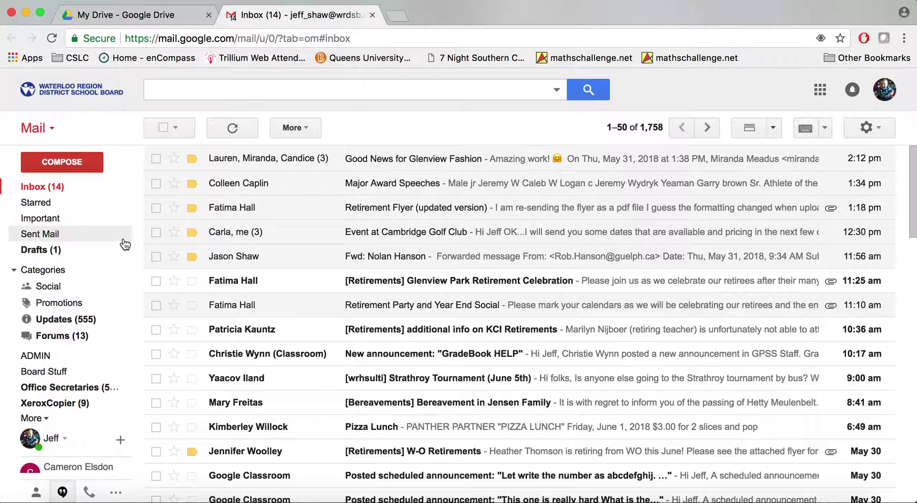
pyautogui.click(304, 125)
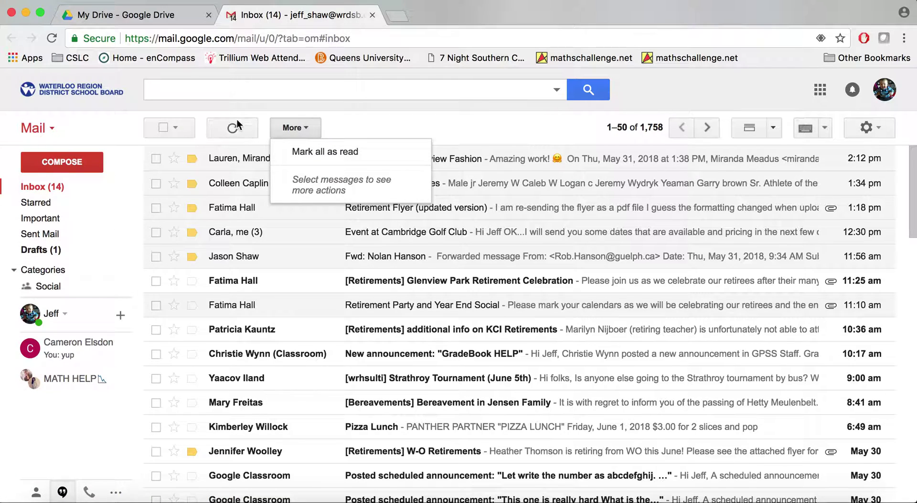
pyautogui.moveTo(85, 273)
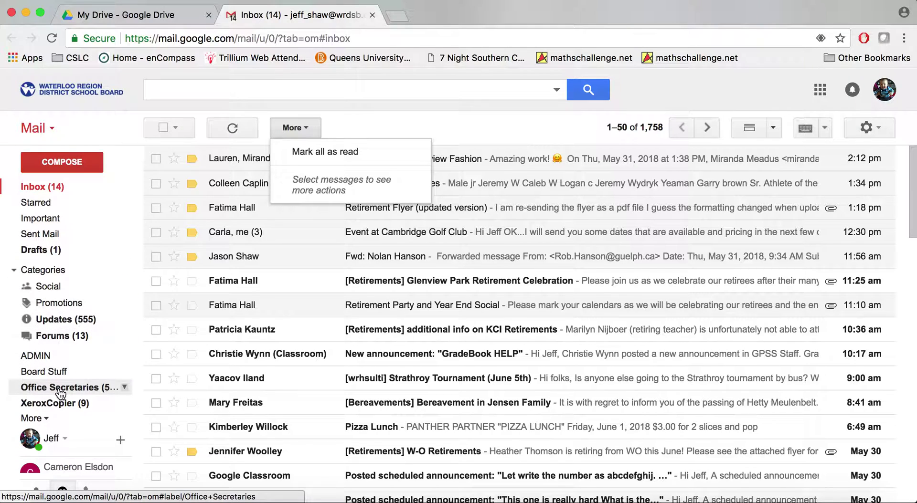
# - Show the remaining labels (Chats, All Mail, Spam, Trash) and open label management settings
pyautogui.click(41, 419)
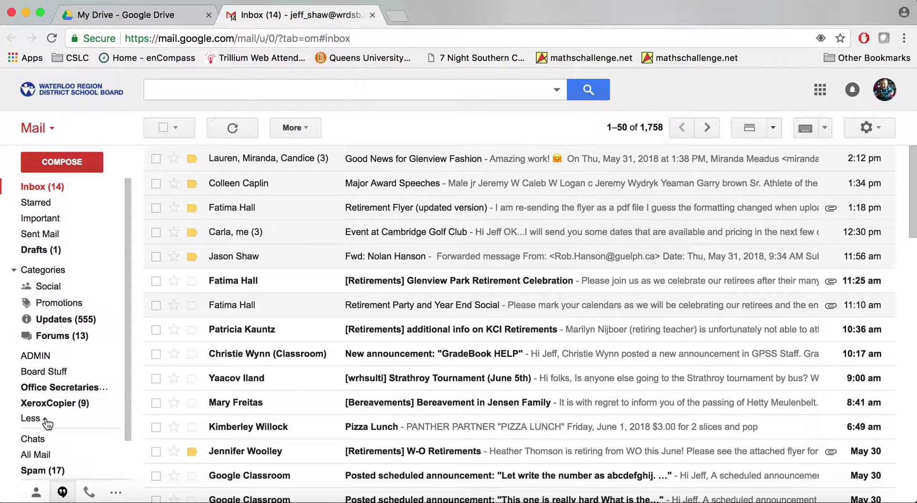
pyautogui.scroll(-1, 77, 422)
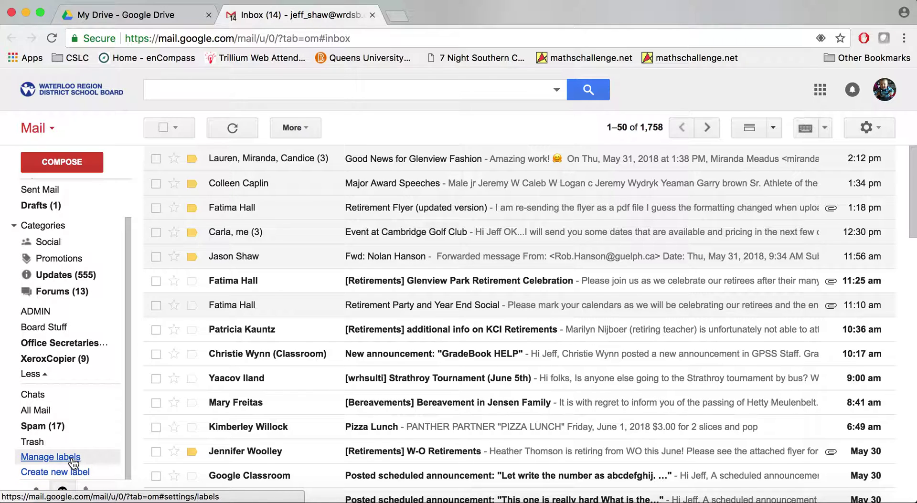
pyautogui.click(71, 459)
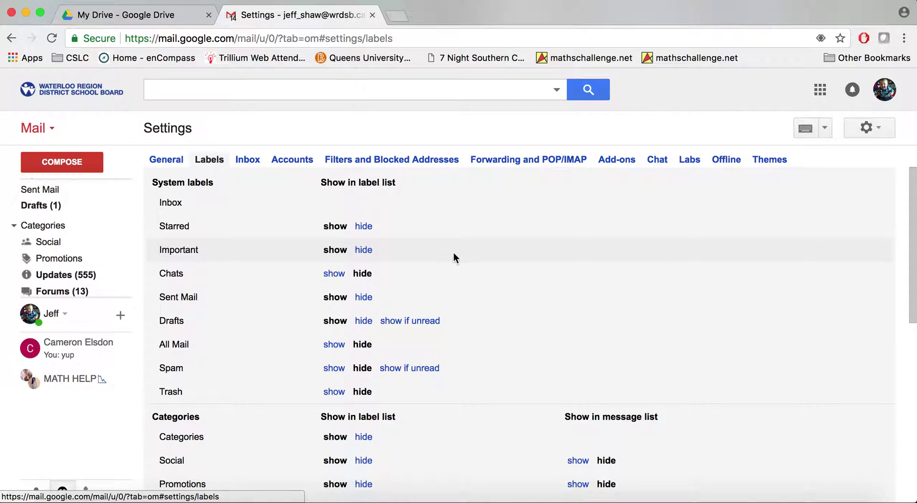
# - Scroll through the label list on the Settings Labels tab
pyautogui.scroll(-10, 454, 258)
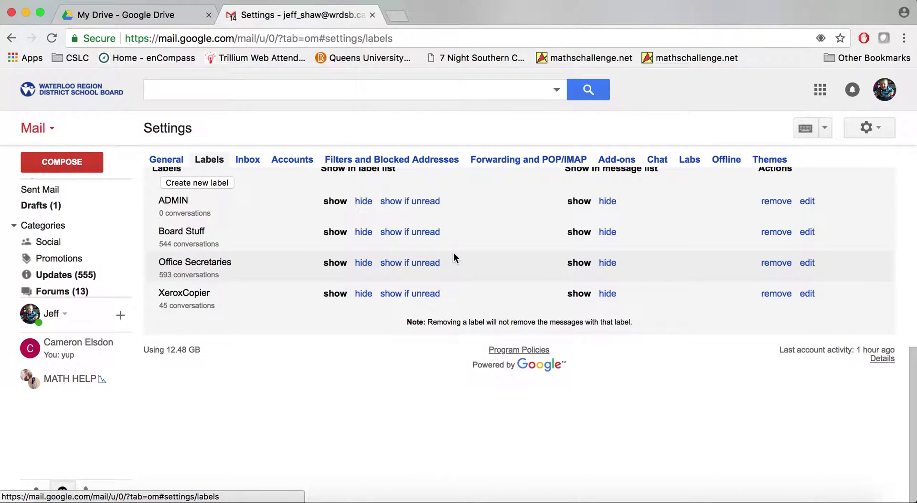
pyautogui.scroll(1, 257, 260)
pyautogui.scroll(10, 257, 256)
pyautogui.scroll(-10, 257, 255)
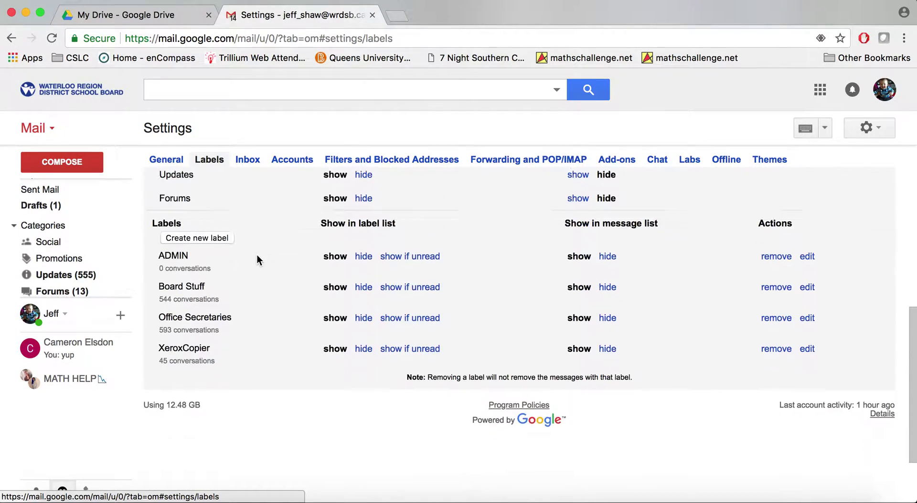
pyautogui.scroll(2, 281, 301)
pyautogui.scroll(3, 263, 262)
pyautogui.scroll(-5, 262, 262)
# - Create a School label nested under XeroxCopier, leaving its name unchanged
pyautogui.click(207, 212)
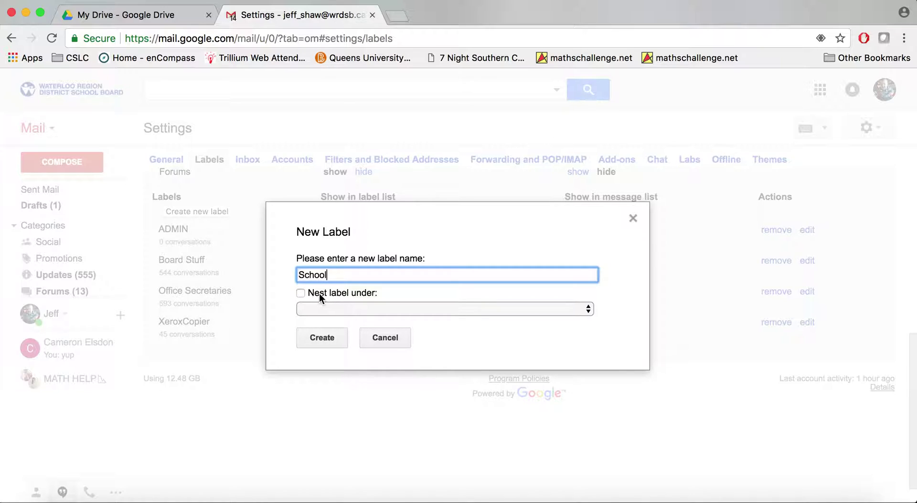
pyautogui.click(300, 293)
pyautogui.click(385, 311)
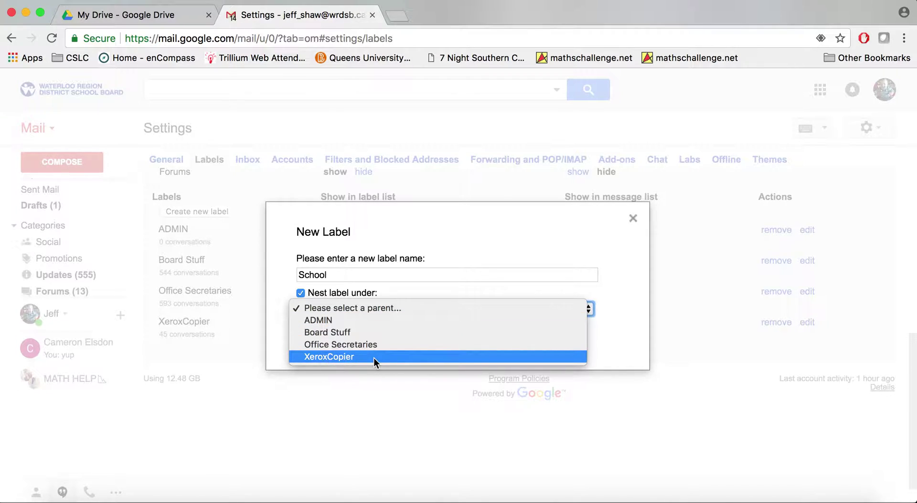
pyautogui.click(393, 360)
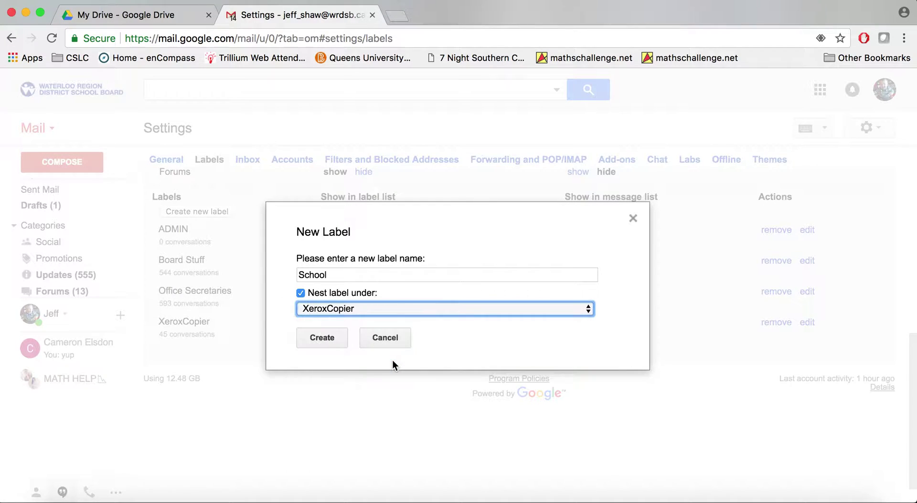
pyautogui.click(322, 338)
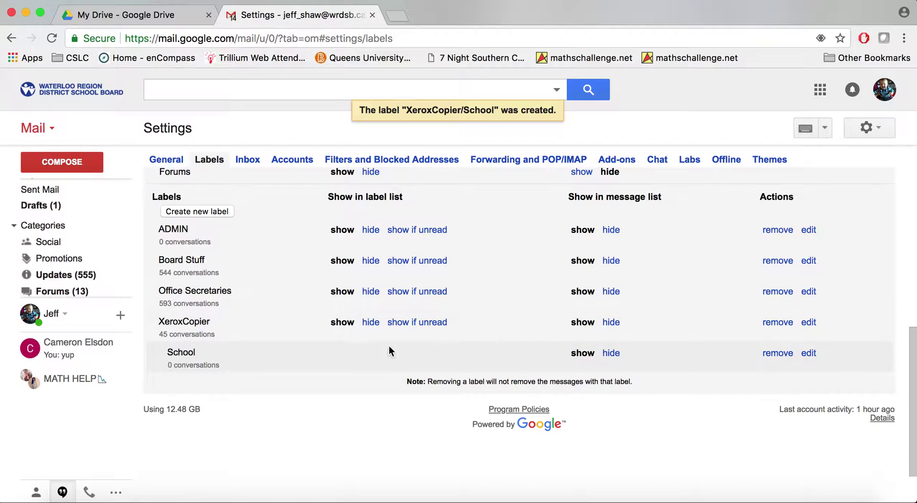
pyautogui.click(296, 353)
pyautogui.click(348, 363)
# - Review the five filters on the Filters and Blocked Addresses tab, then return to the Inbox
pyautogui.scroll(3, 231, 348)
pyautogui.click(358, 161)
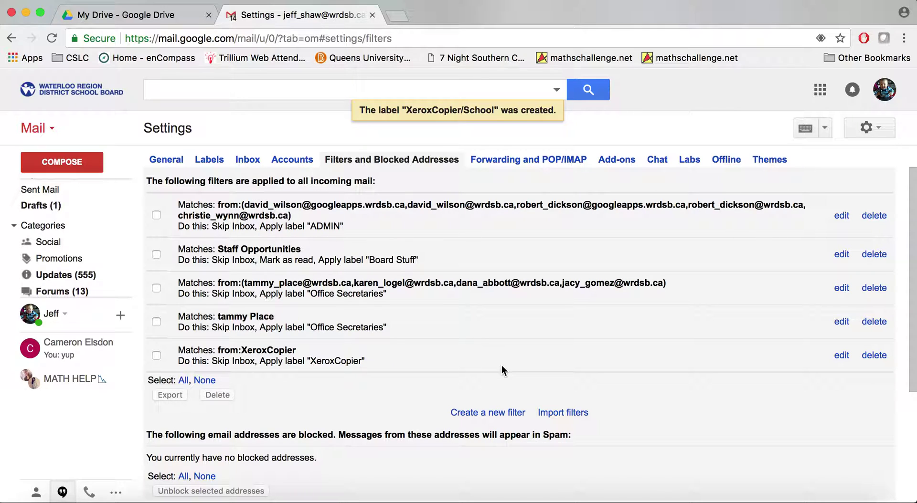
pyautogui.scroll(-4, 371, 257)
pyautogui.scroll(4, 370, 257)
pyautogui.moveTo(95, 276)
pyautogui.scroll(2, 29, 262)
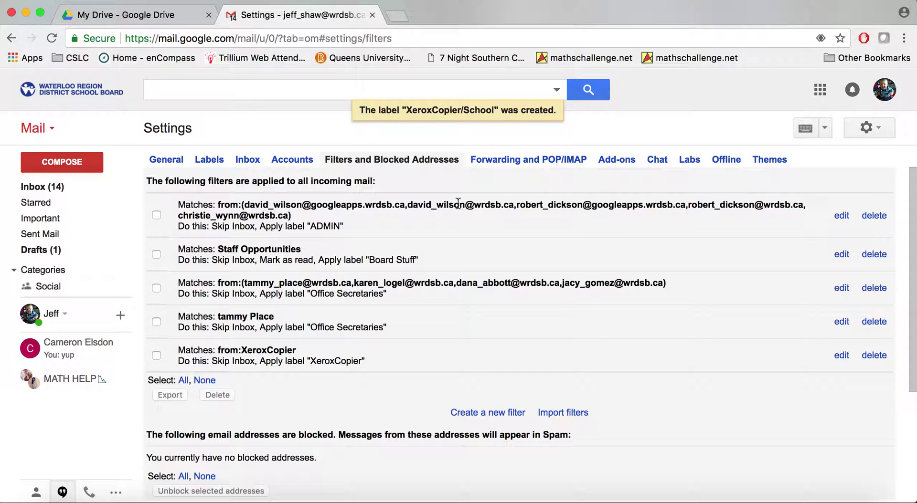
pyautogui.click(48, 187)
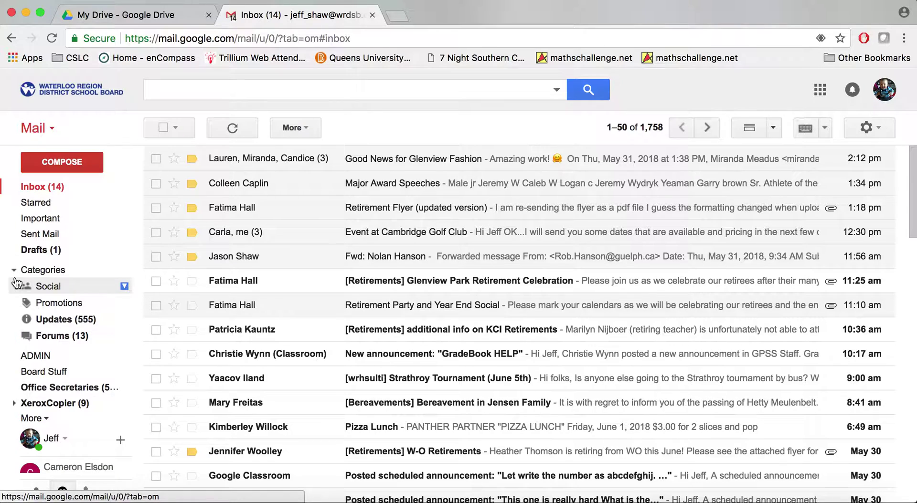
pyautogui.click(38, 357)
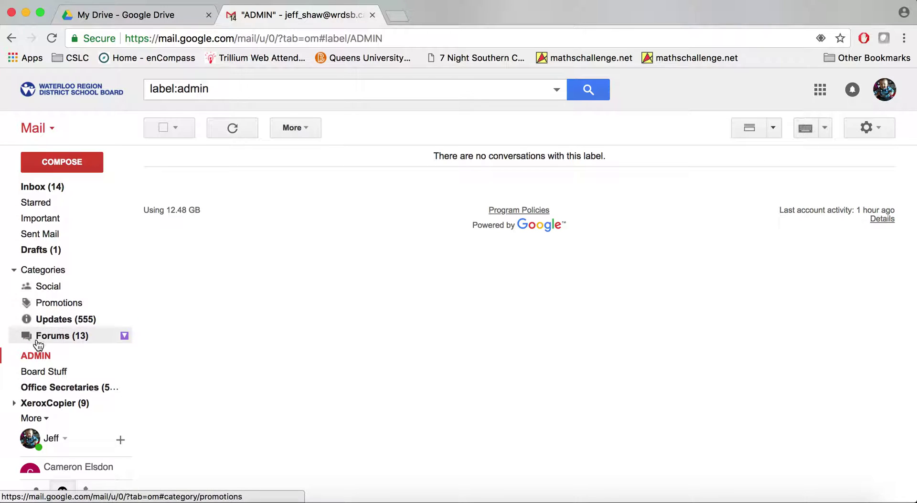
pyautogui.click(53, 188)
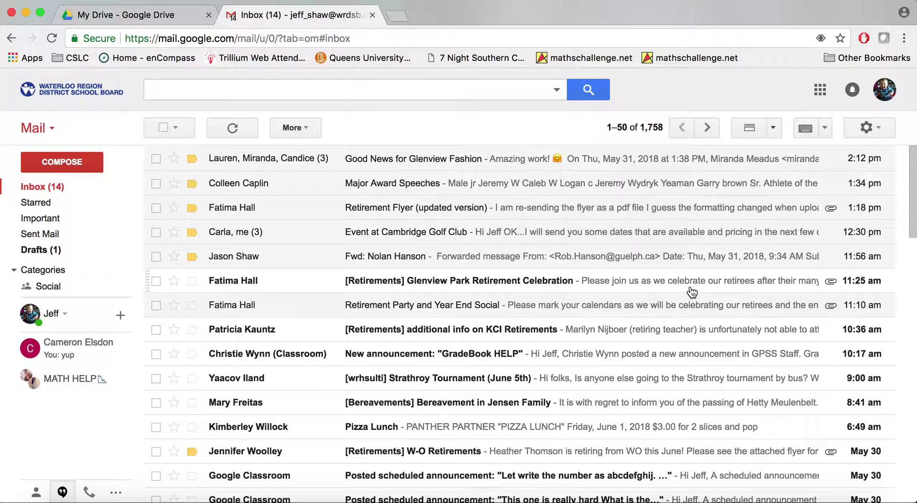
pyautogui.moveTo(55, 218)
pyautogui.click(299, 128)
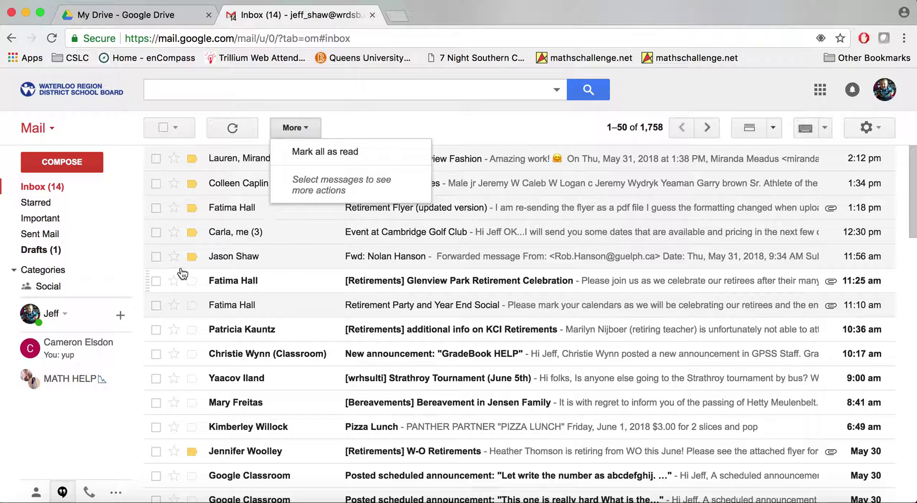
pyautogui.click(241, 306)
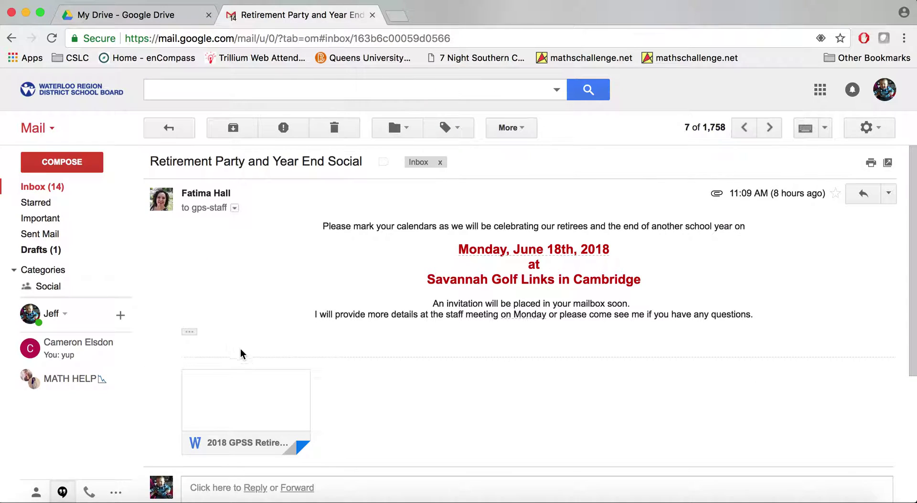
pyautogui.click(12, 39)
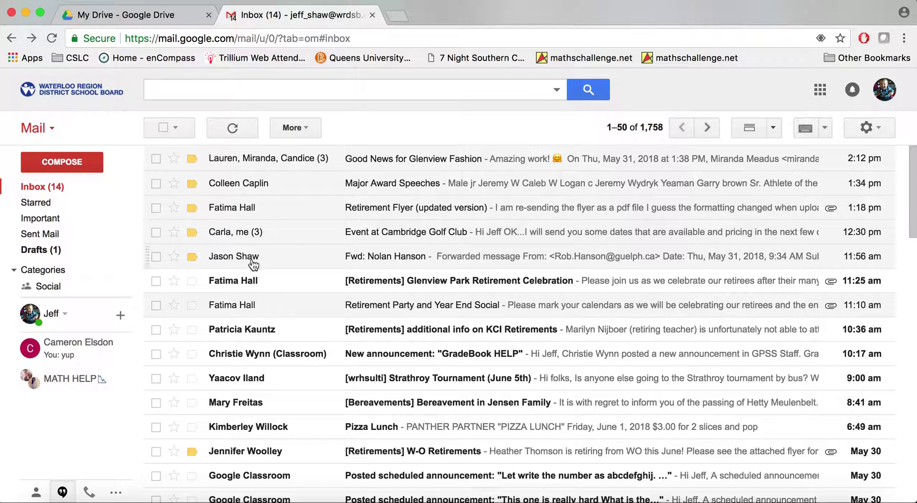
pyautogui.scroll(-5, 301, 373)
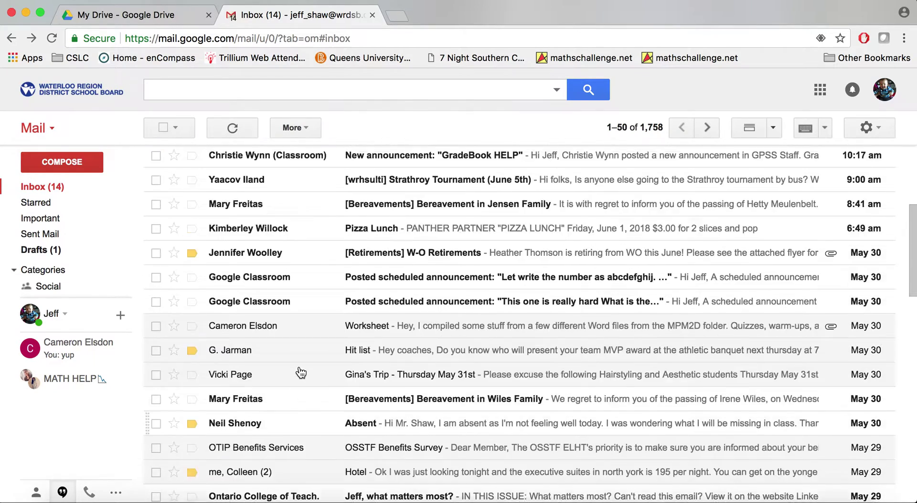
pyautogui.scroll(5, 301, 373)
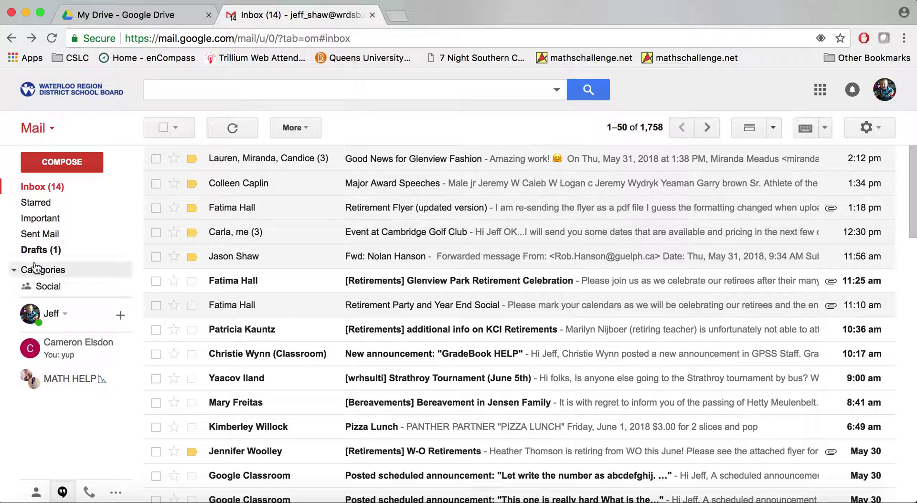
pyautogui.click(46, 252)
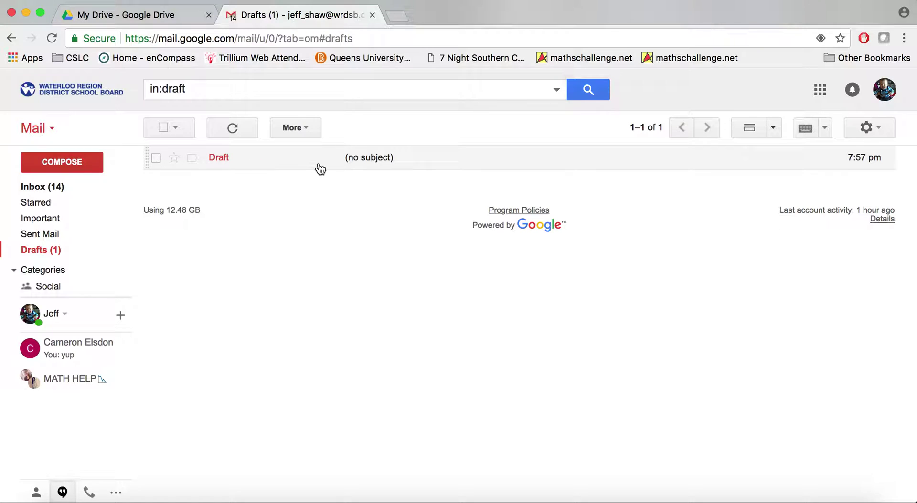
# - Open the saved draft and replace its recipient with a different suggested contact
pyautogui.click(229, 157)
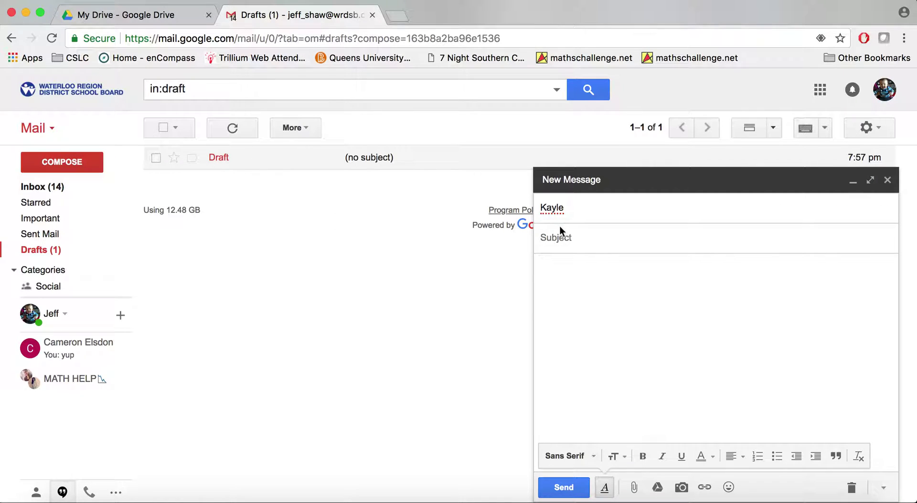
pyautogui.click(569, 209)
pyautogui.press('BackSpace')
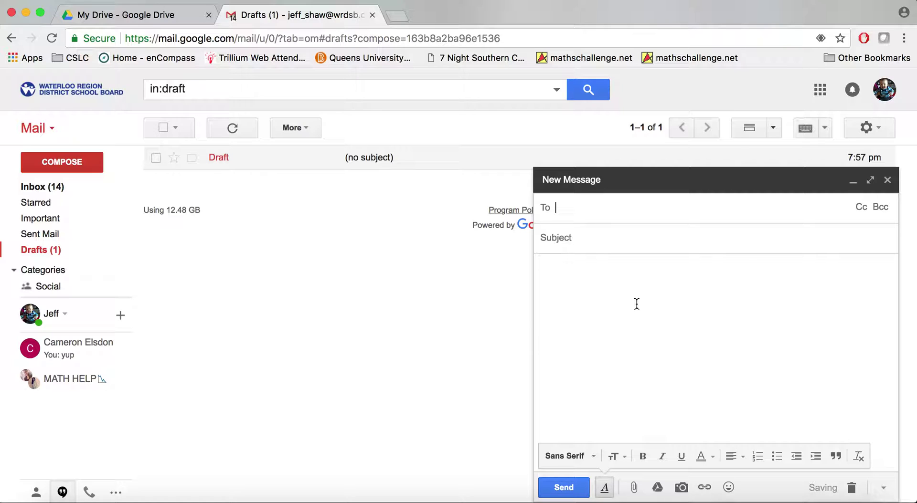
pyautogui.write('mrs')
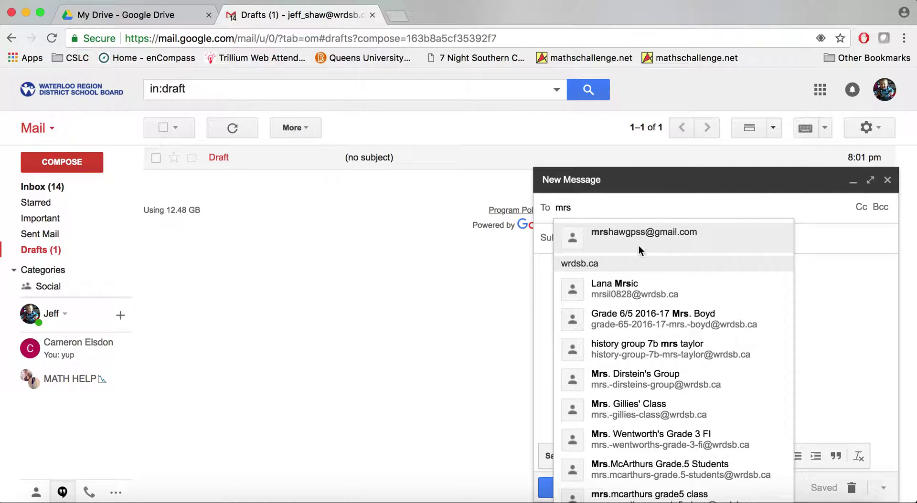
pyautogui.click(684, 241)
# - Give the draft subject 'test' and body 'test;jasdfl;kjasdf' followed by a new line
pyautogui.click(685, 240)
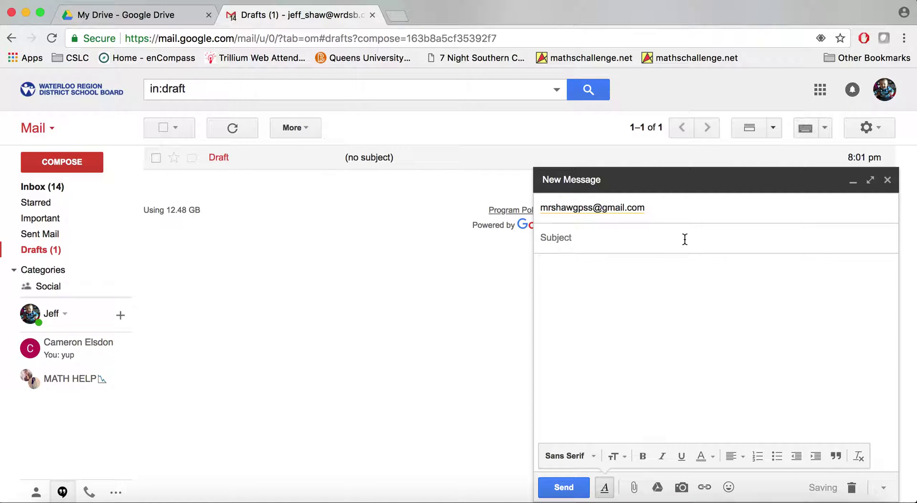
pyautogui.write('test')
pyautogui.click(686, 292)
pyautogui.write('test;jasdfl;kjasdf')
pyautogui.press('Return')
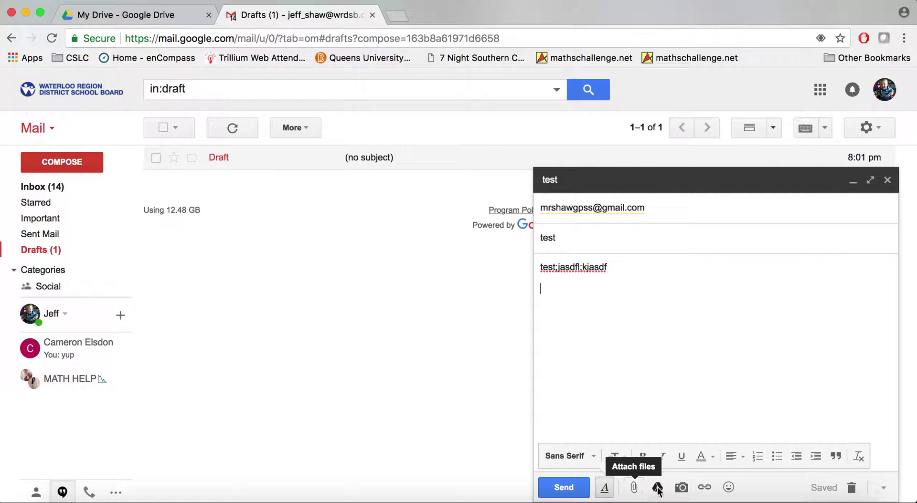
# - Set Drive insert mode to Attachment, close the picker without inserting, and send the test email
pyautogui.click(657, 489)
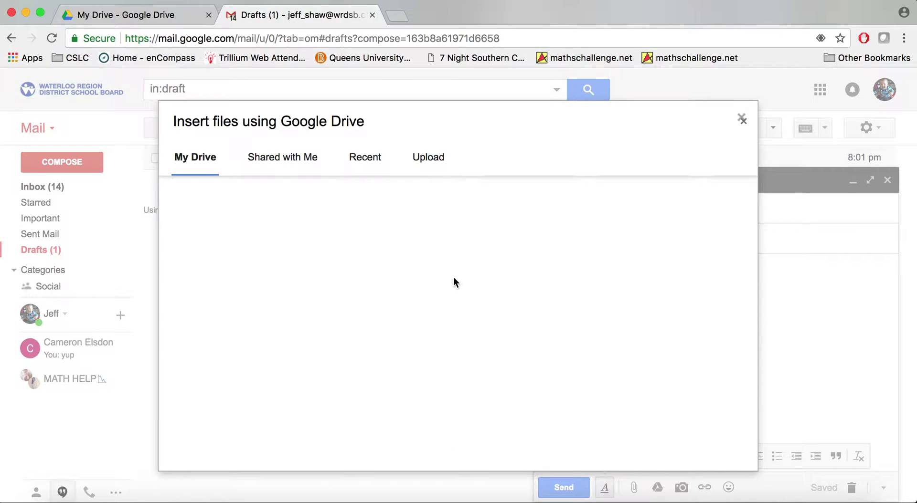
pyautogui.scroll(-3, 469, 337)
pyautogui.scroll(-10, 469, 337)
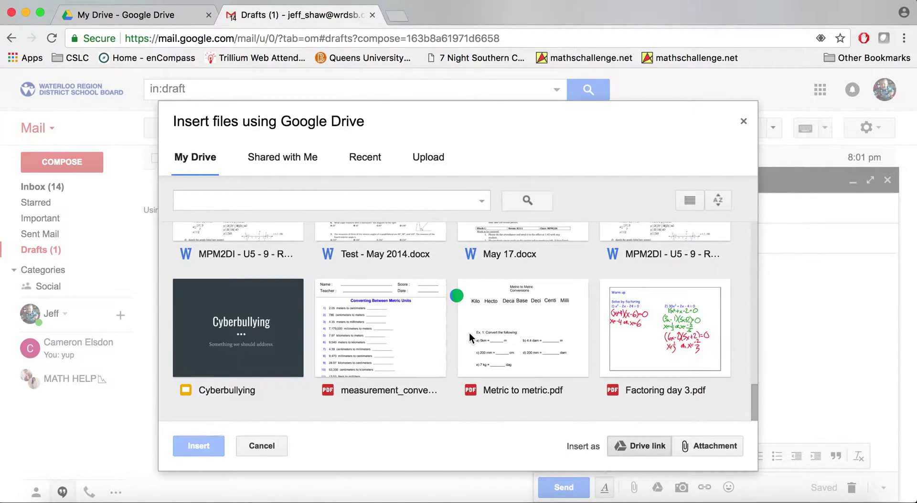
pyautogui.scroll(15, 469, 333)
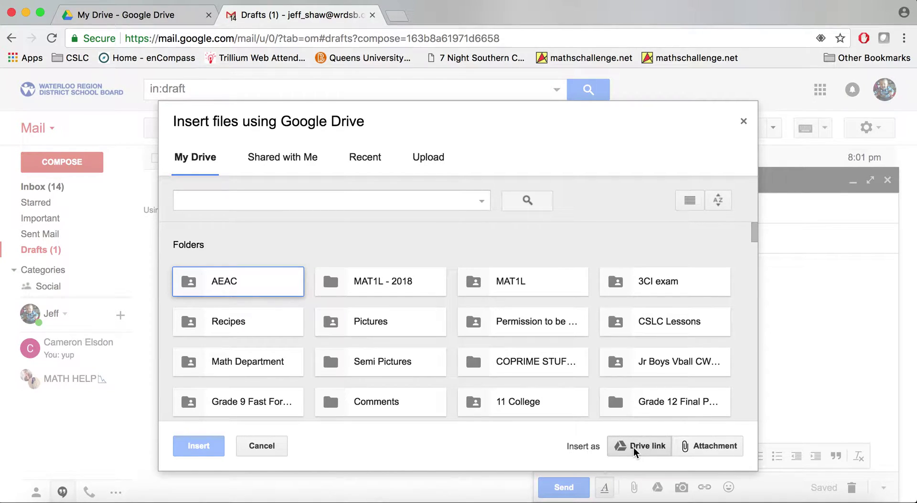
pyautogui.click(707, 447)
pyautogui.scroll(-8, 366, 323)
pyautogui.scroll(8, 365, 322)
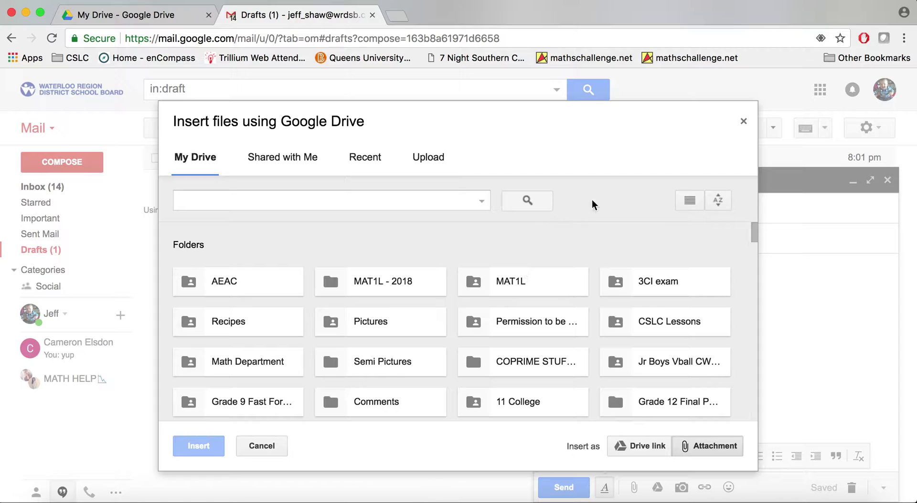
pyautogui.click(743, 122)
pyautogui.click(564, 489)
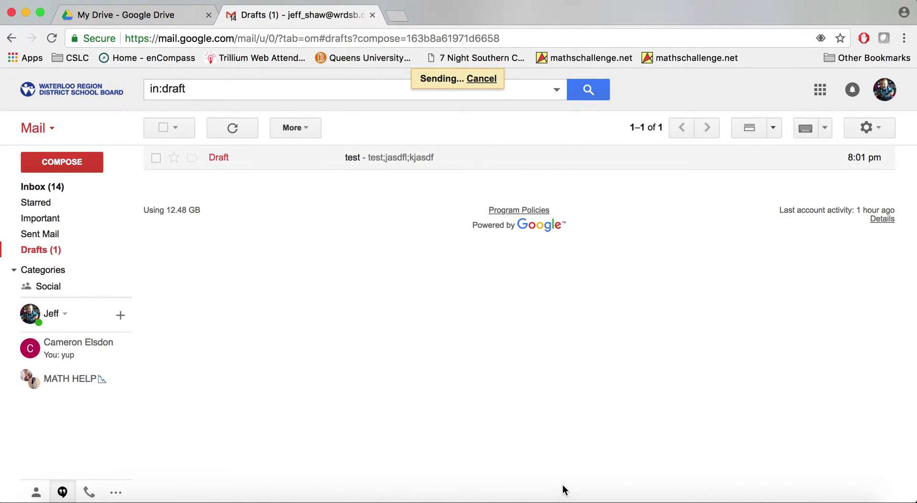